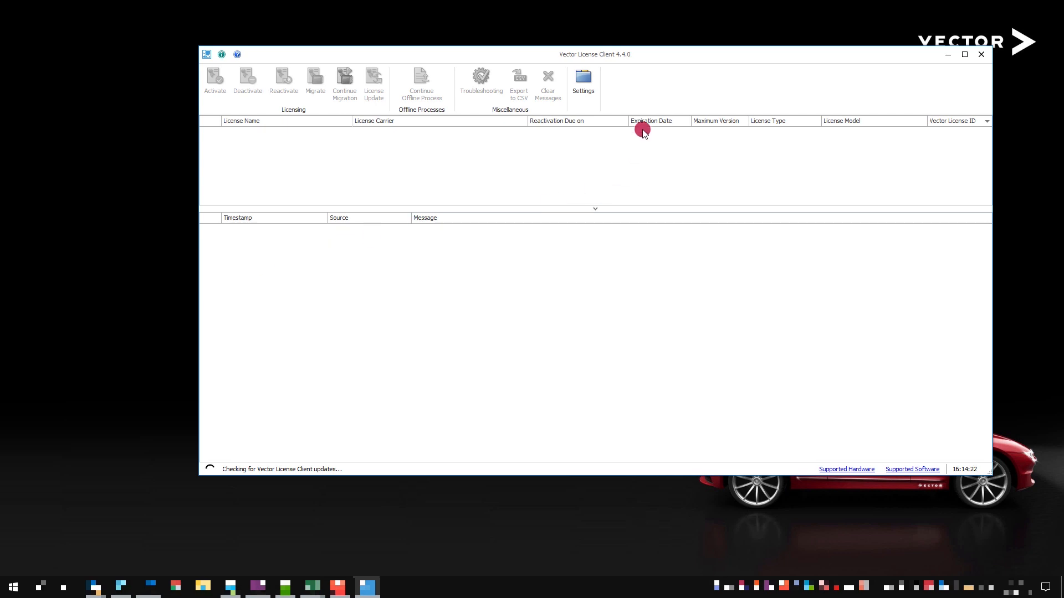
Step: Test the connection with the system proxy settings and accept the settings
{"action": "left_click", "coordinate": [587, 80]}
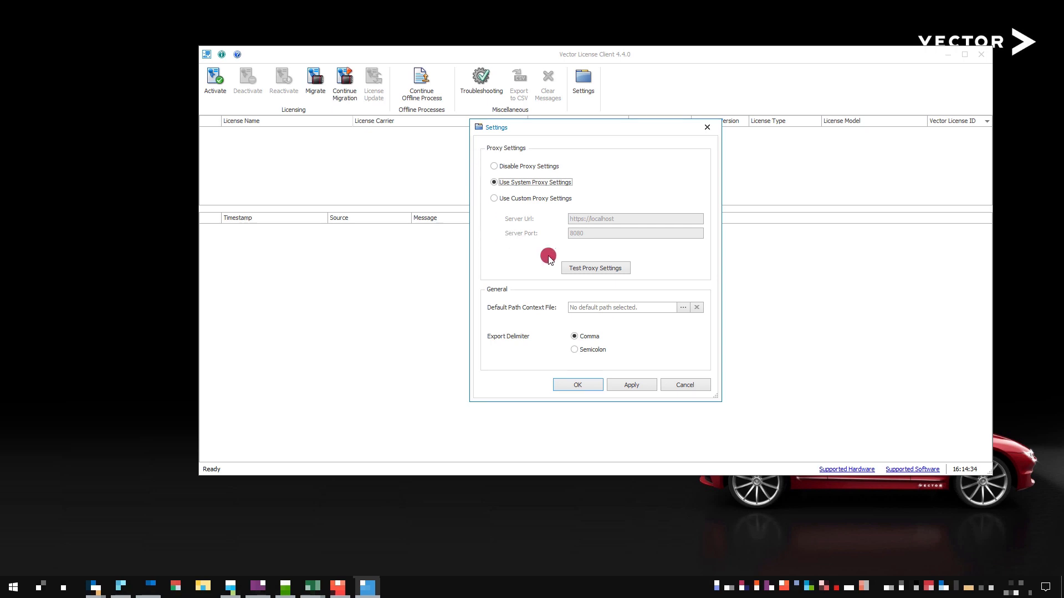
{"action": "left_click", "coordinate": [591, 268]}
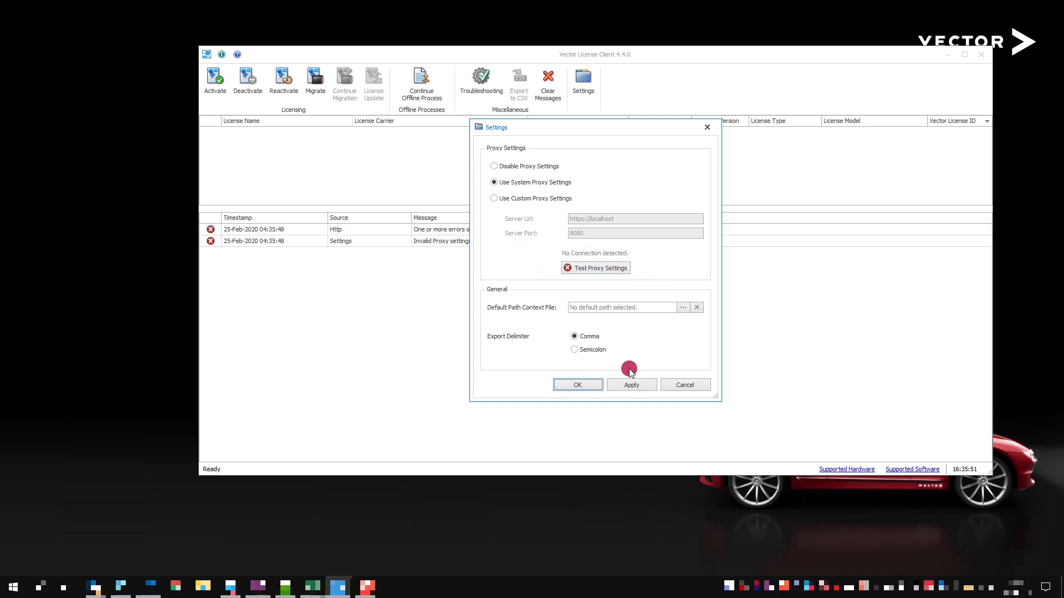
{"action": "left_click", "coordinate": [578, 383]}
Step: Start an offline license activation, paste the activation key and choose the VN1630A device as license carrier
{"action": "left_click", "coordinate": [212, 91]}
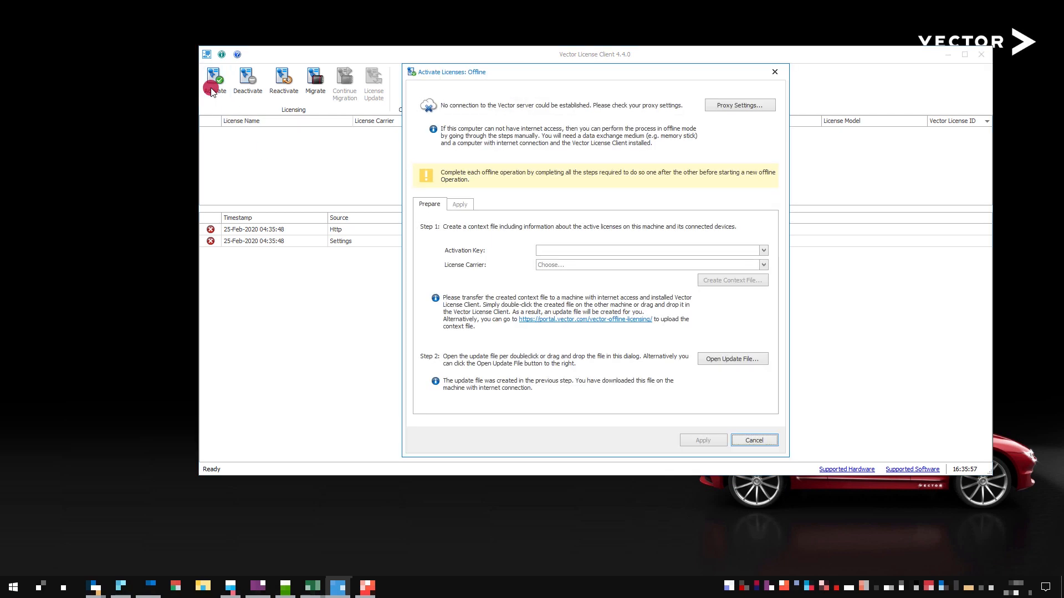
{"action": "left_click", "coordinate": [578, 251]}
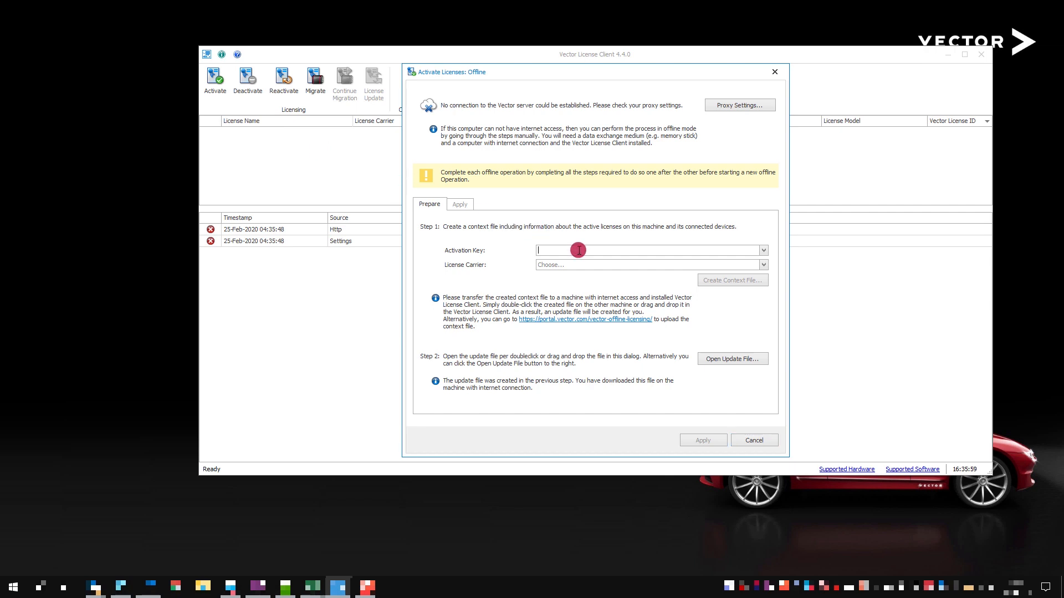
{"action": "right_click", "coordinate": [578, 250]}
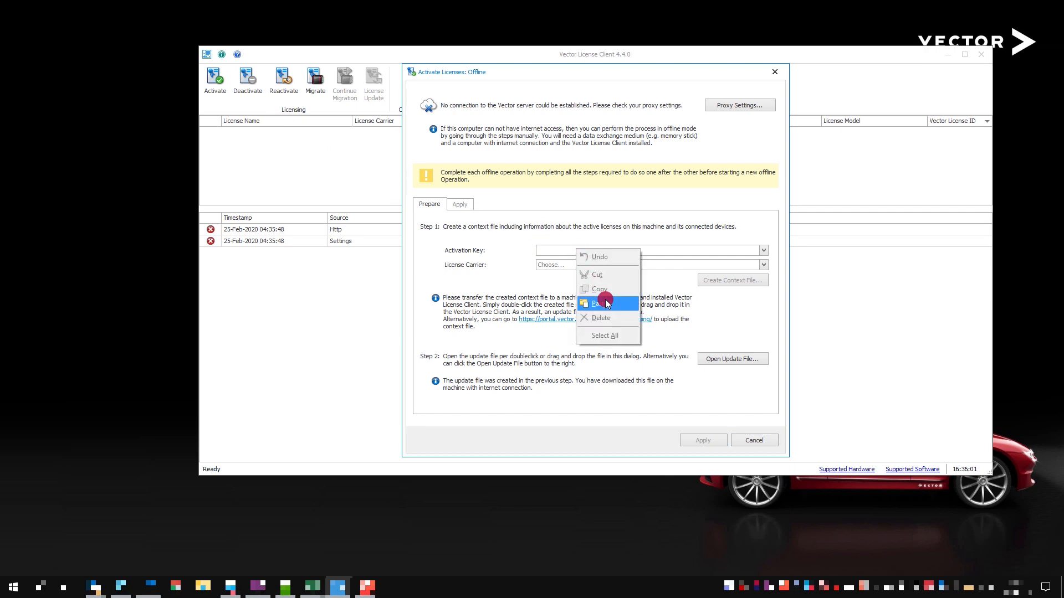
{"action": "left_click", "coordinate": [604, 302]}
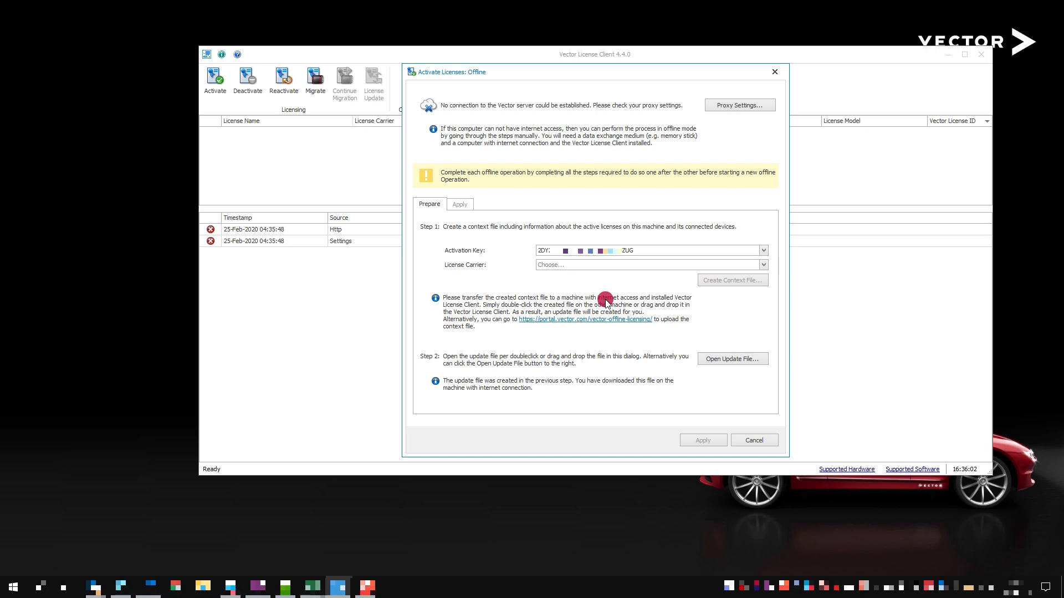
{"action": "left_click", "coordinate": [765, 266]}
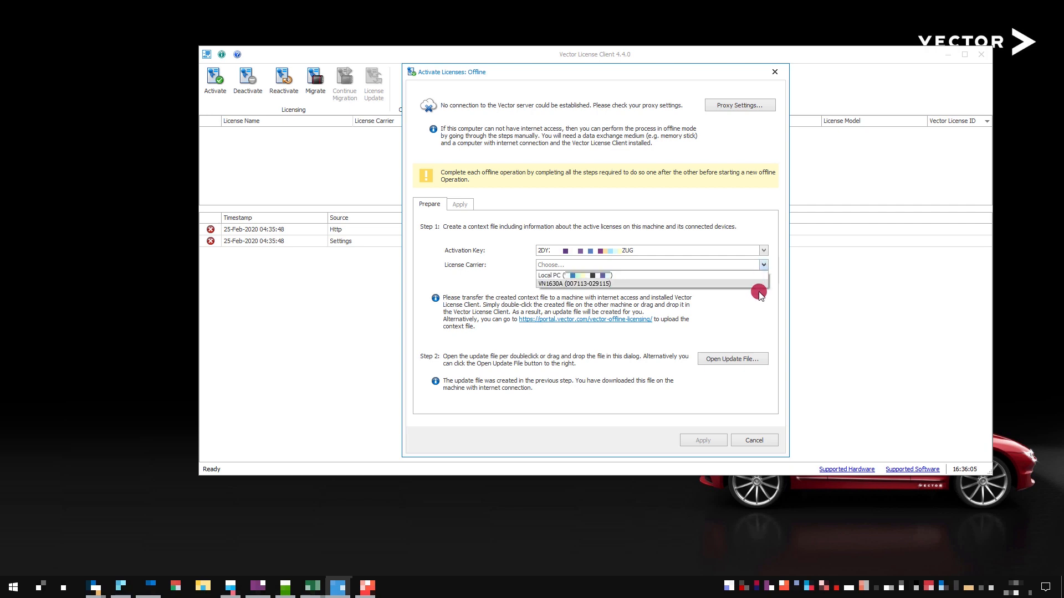
{"action": "left_click", "coordinate": [759, 284]}
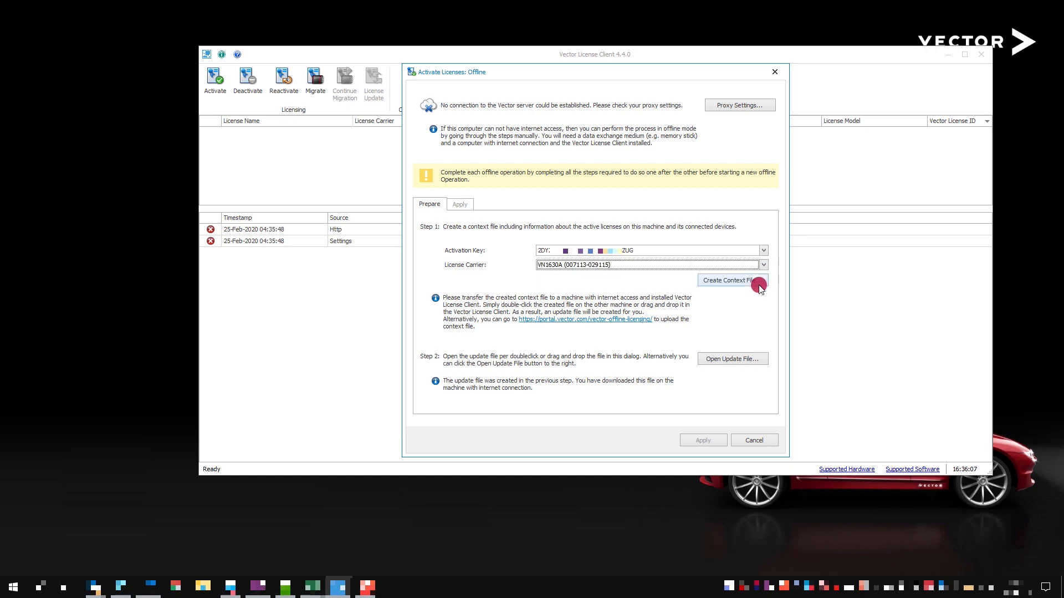
Step: Create the context file ExampleContextFile.vlc in C:\TEMP and show it in its folder
{"action": "left_click", "coordinate": [732, 280]}
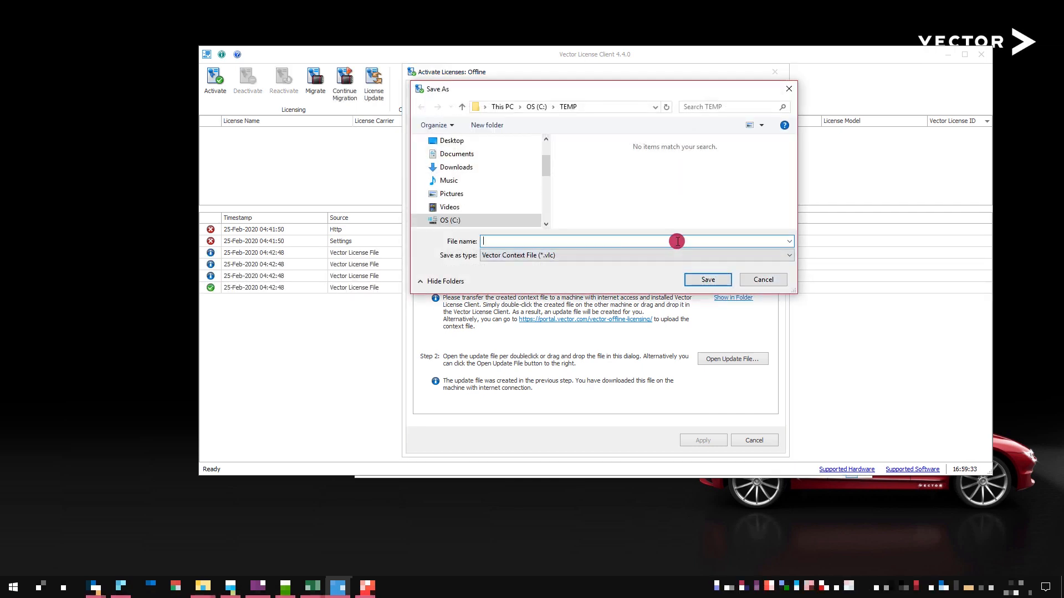
{"action": "left_click", "coordinate": [708, 280]}
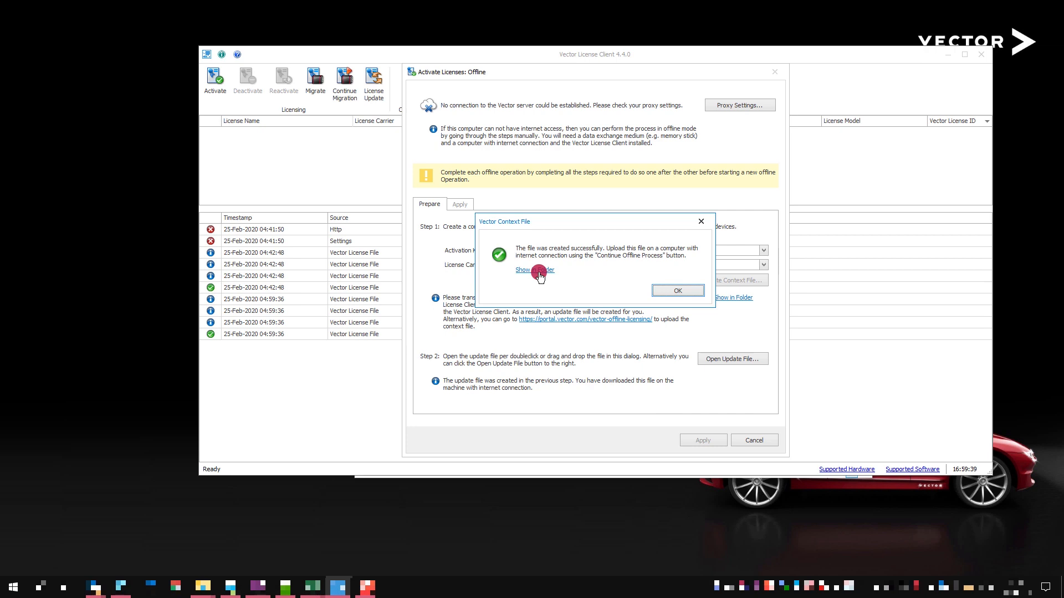
{"action": "left_click", "coordinate": [539, 271]}
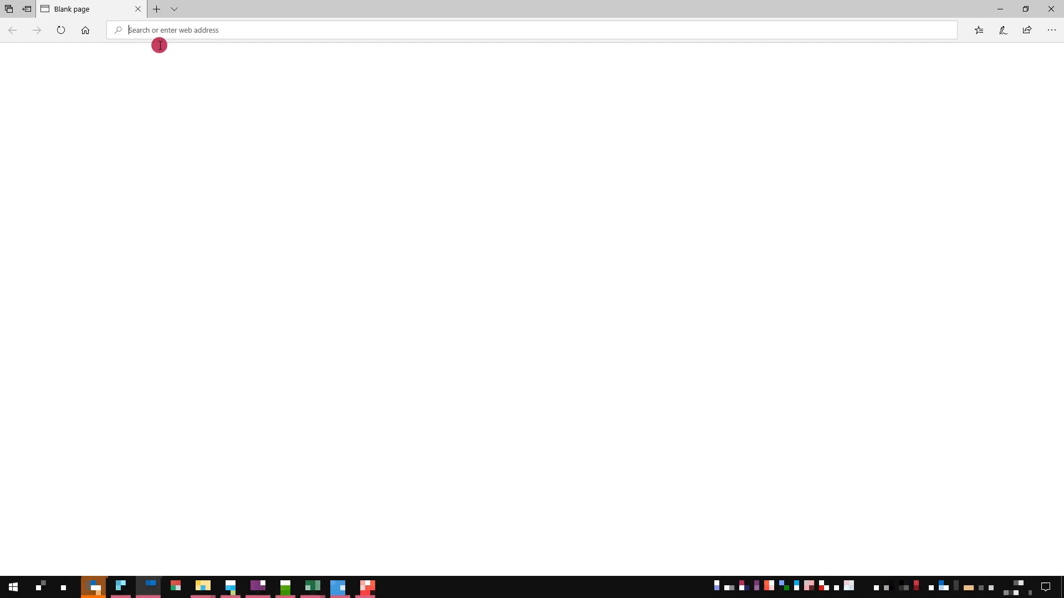
{"action": "type", "text": "vector.com/"}
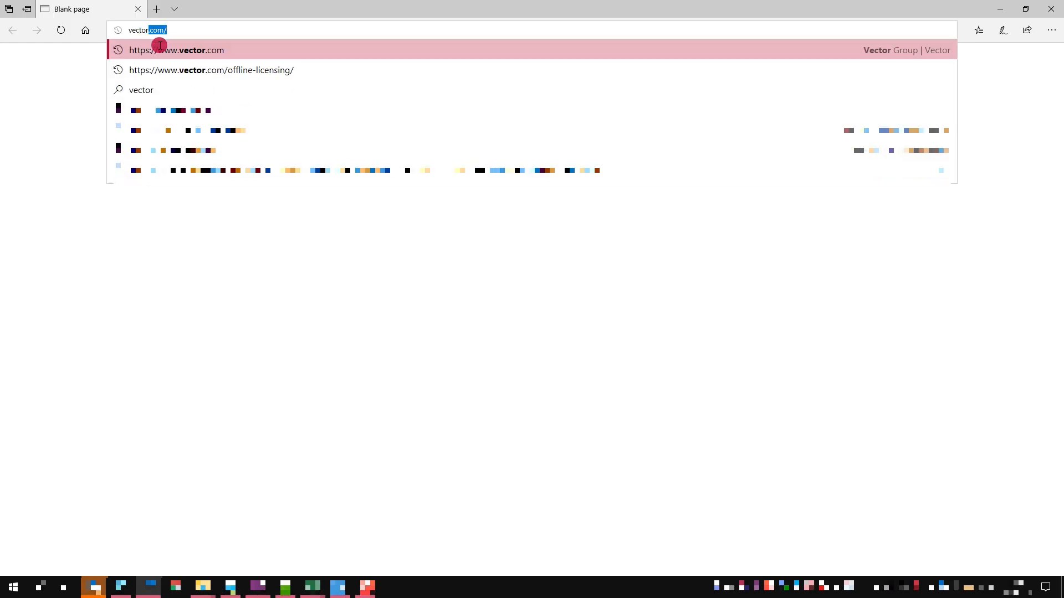
{"action": "key", "text": "Down"}
{"action": "key", "text": "Return"}
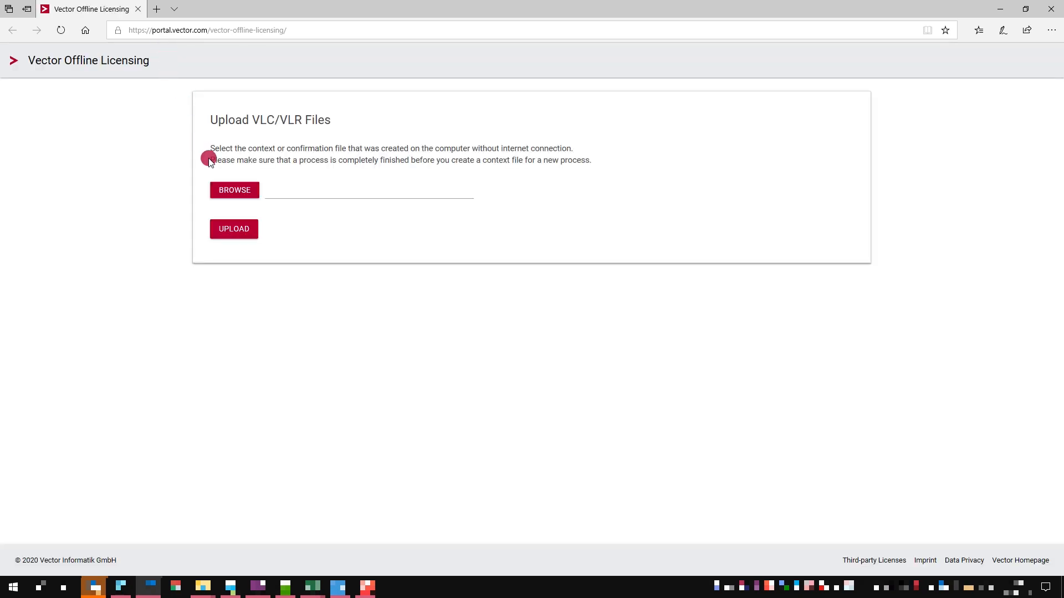
Step: Upload the context file ExampleContextFile.vlc from C:\TEMP to the offline licensing portal
{"action": "left_click", "coordinate": [247, 191]}
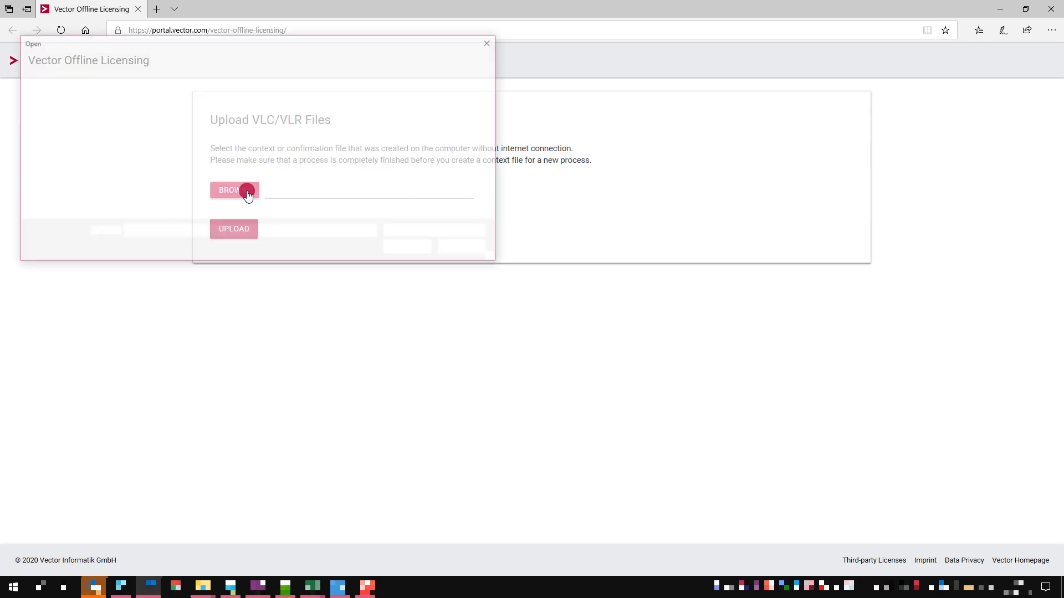
{"action": "left_click", "coordinate": [172, 112]}
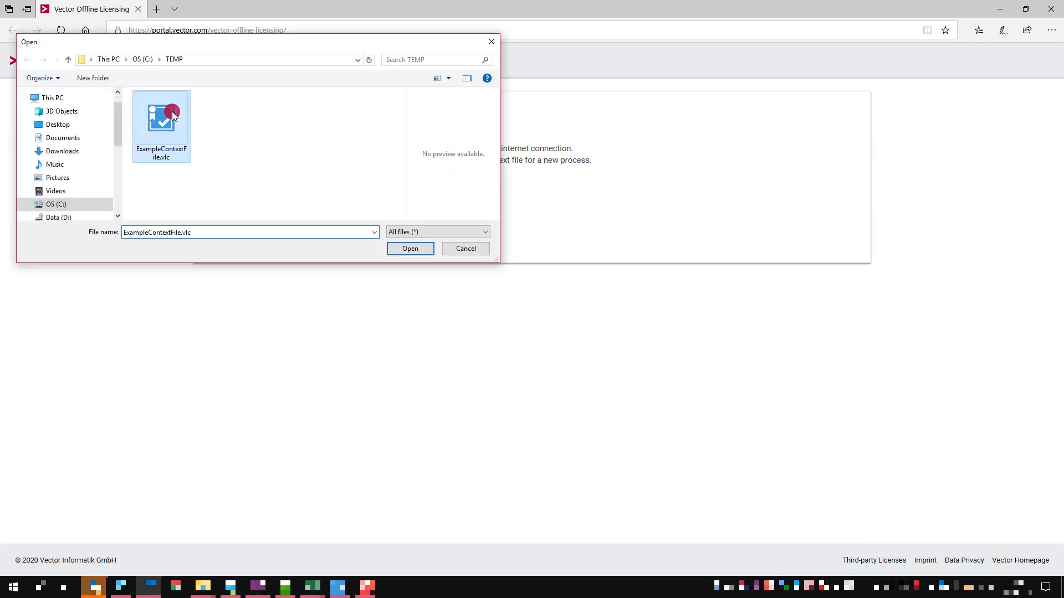
{"action": "left_click", "coordinate": [397, 247]}
{"action": "left_click", "coordinate": [249, 237]}
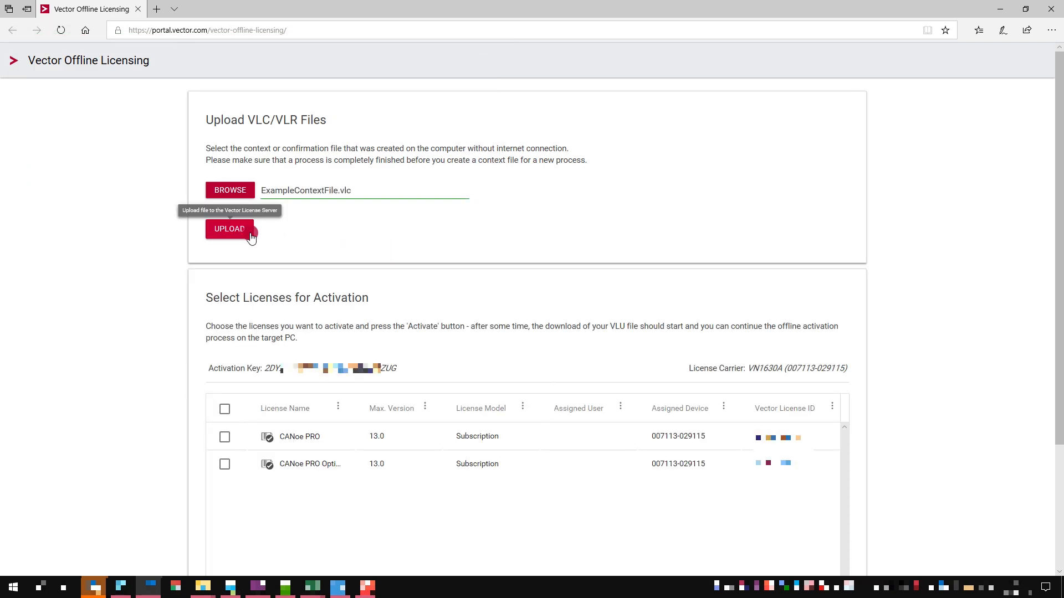
Step: Select both the CANoe PRO license and the CANoe PRO option license and activate them
{"action": "left_click", "coordinate": [222, 437]}
{"action": "left_click", "coordinate": [224, 465]}
{"action": "scroll", "coordinate": [226, 466], "scroll_direction": "down", "scroll_amount": 3}
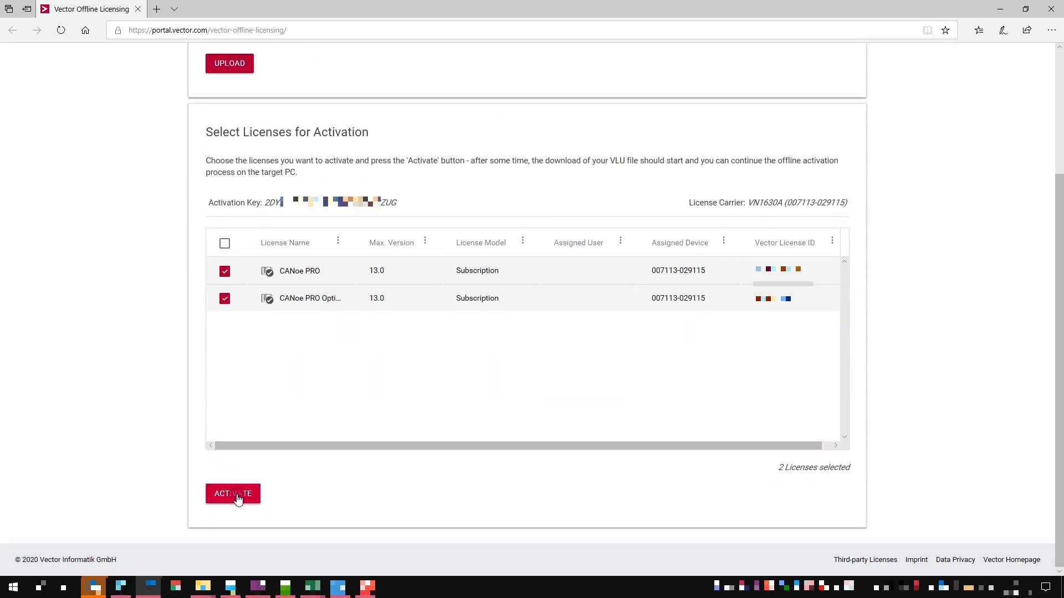
{"action": "left_click", "coordinate": [237, 499]}
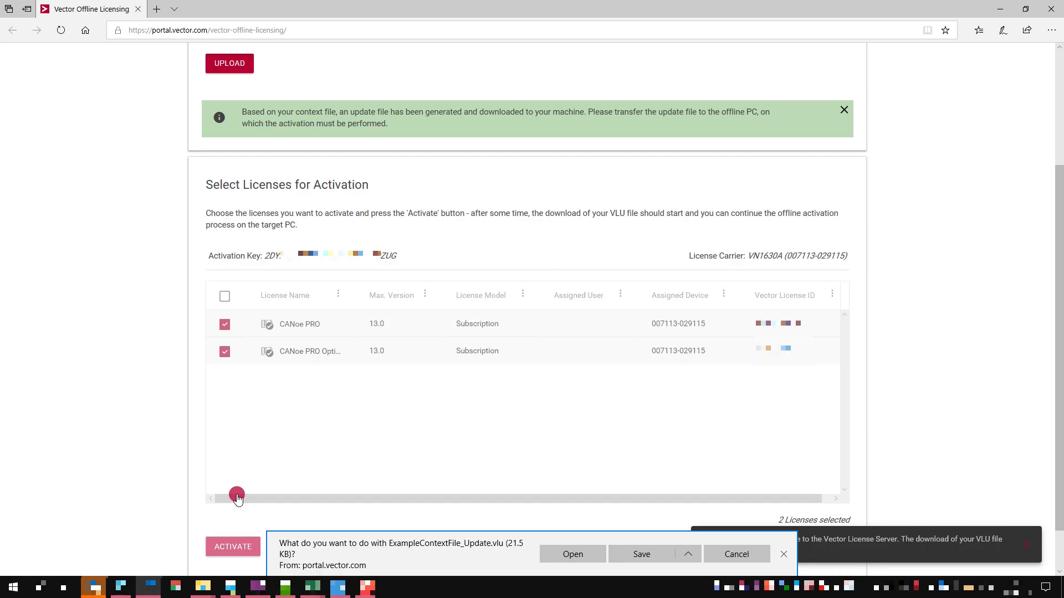
Step: Save the generated update file ExampleContextFile_Update.vlu to C:\TEMP and open its download folder
{"action": "left_click", "coordinate": [693, 555]}
{"action": "left_click", "coordinate": [688, 542]}
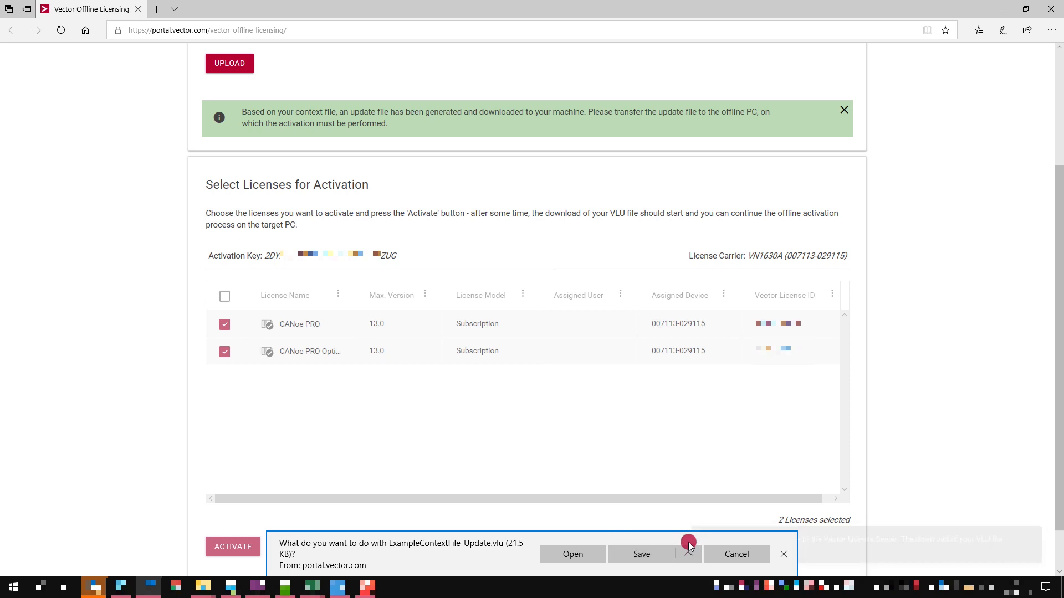
{"action": "left_click", "coordinate": [420, 251]}
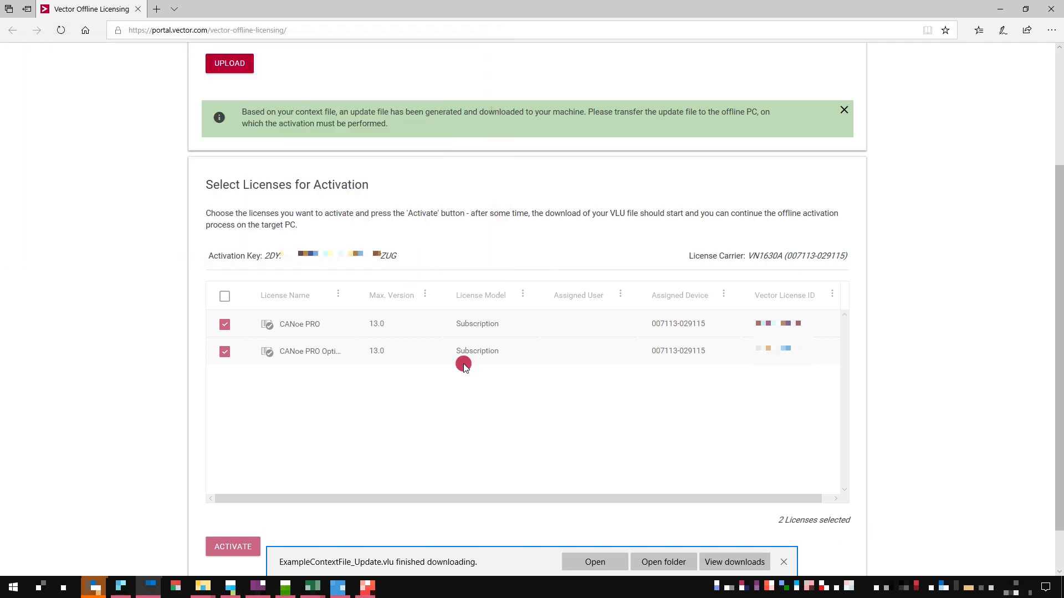
{"action": "left_click", "coordinate": [659, 563]}
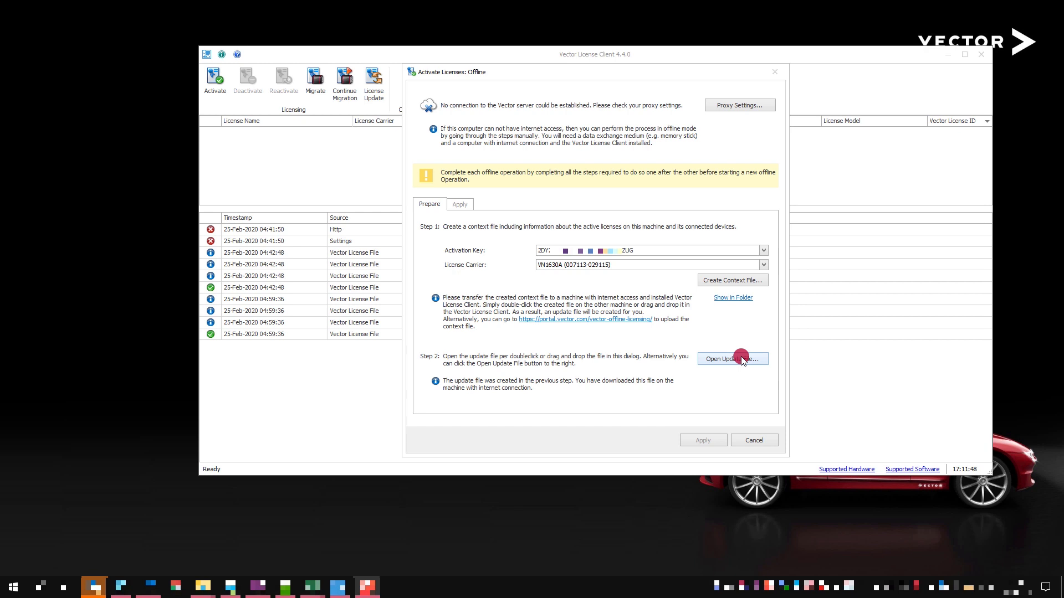
Step: In Vector License Client, load the update file ExampleContextFile_Update.vlu and apply its license activation
{"action": "left_click", "coordinate": [742, 359]}
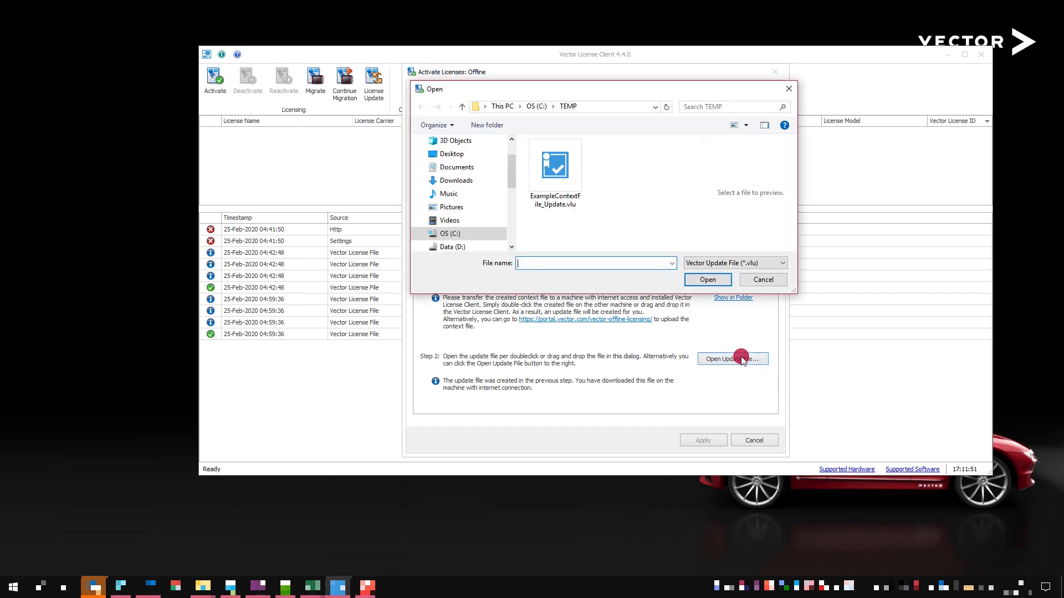
{"action": "left_click", "coordinate": [570, 173]}
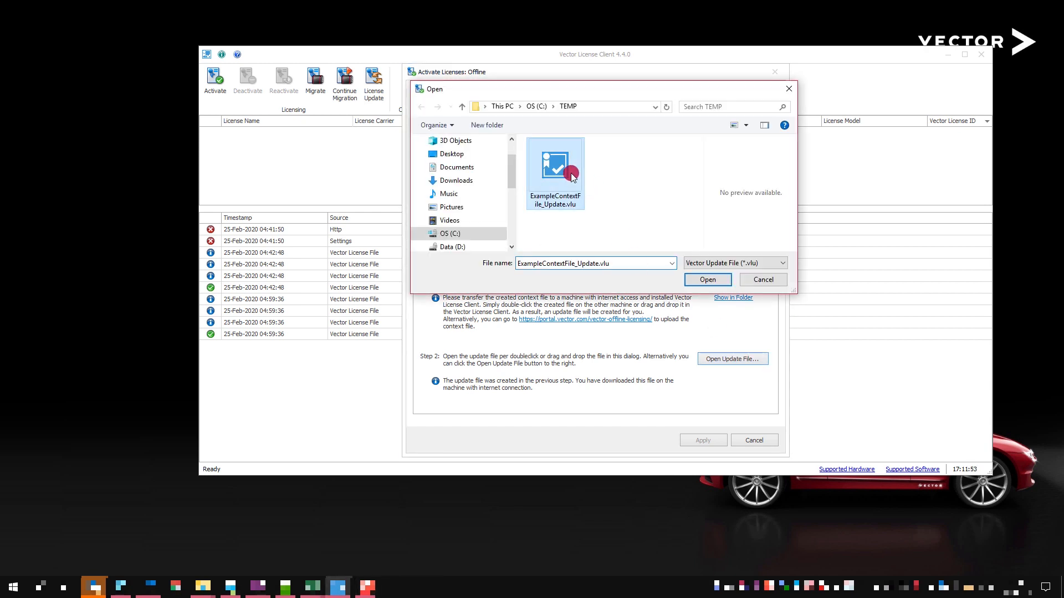
{"action": "left_click", "coordinate": [696, 281]}
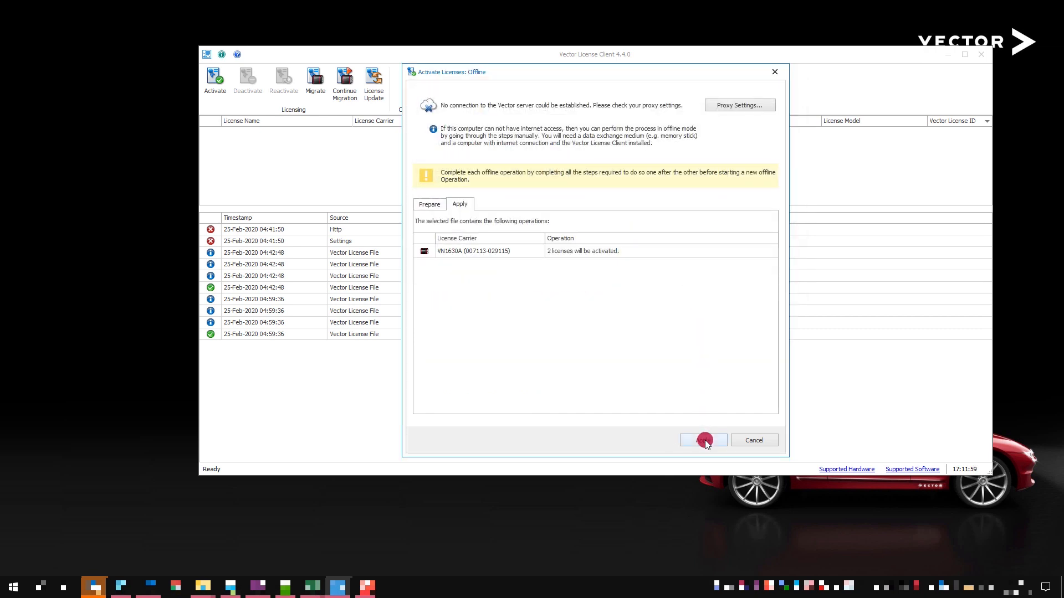
{"action": "left_click", "coordinate": [704, 441]}
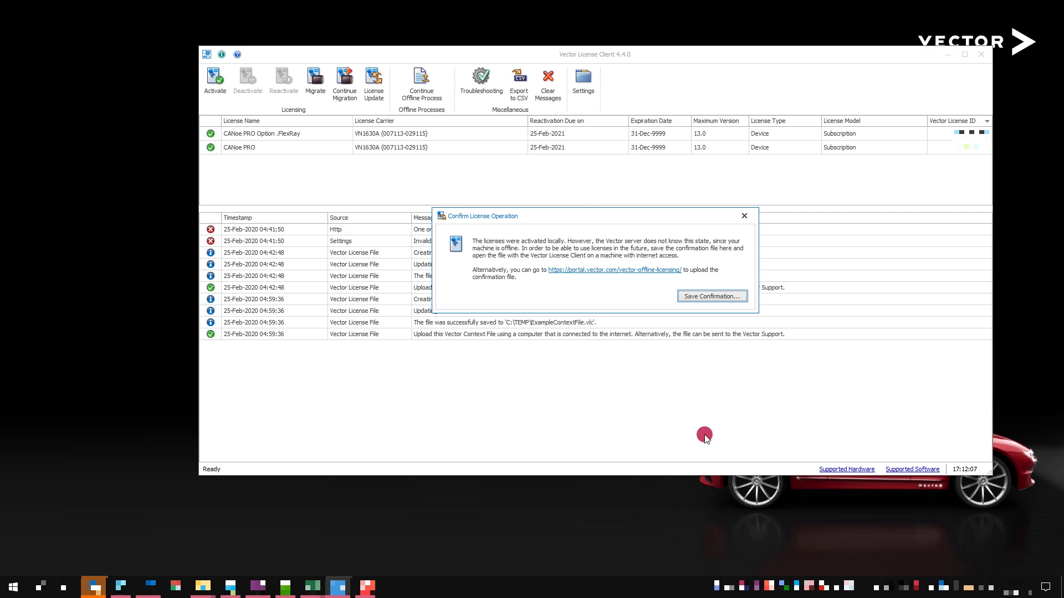
Step: Save the confirmation file as ExampleContextFile_Receipt.vlr in C:\TEMP and show it in its folder
{"action": "left_click", "coordinate": [687, 296]}
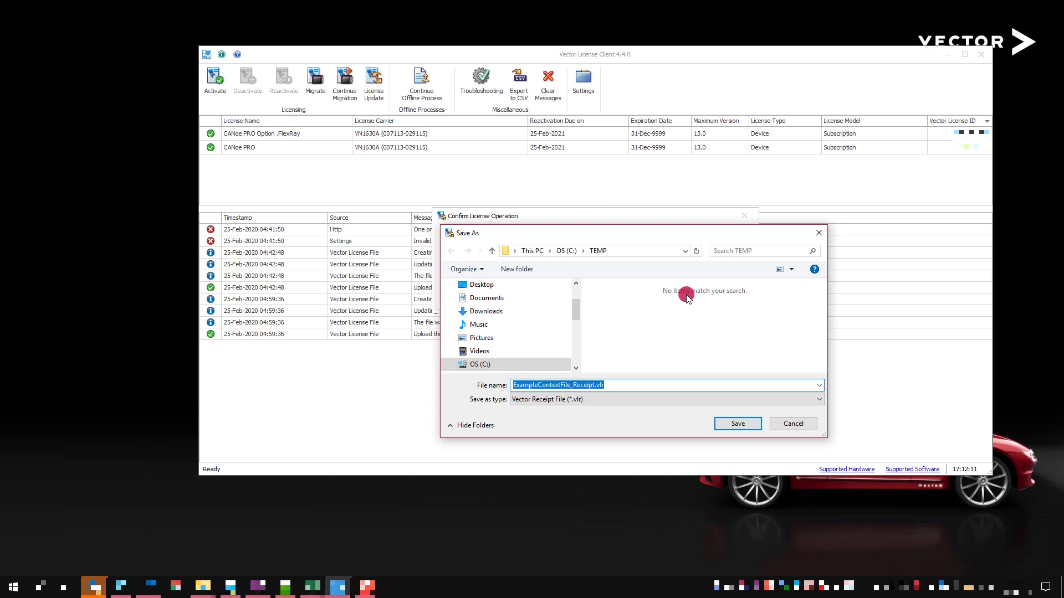
{"action": "left_click", "coordinate": [737, 423]}
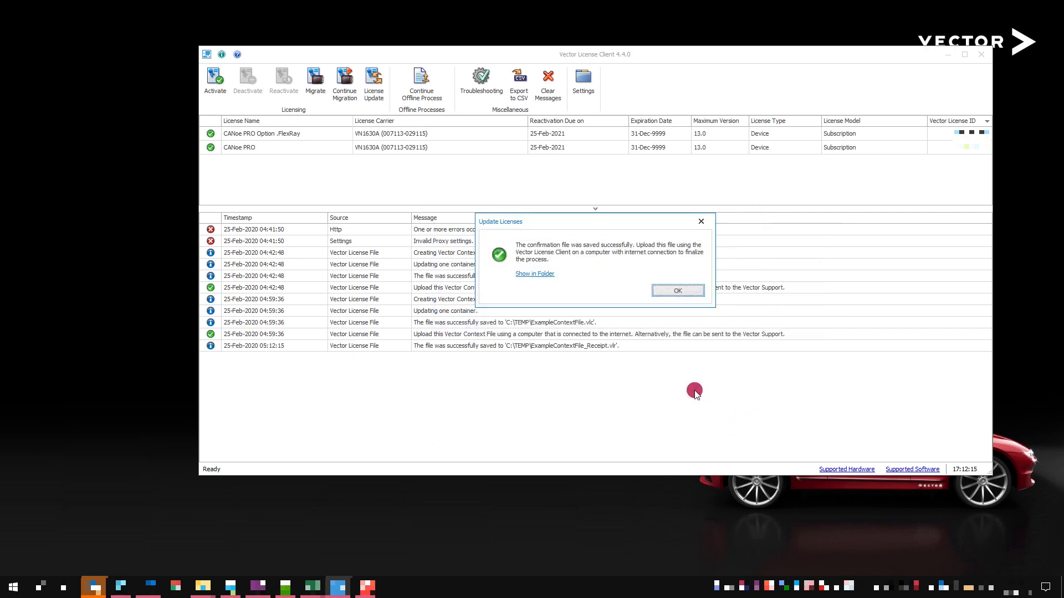
{"action": "left_click", "coordinate": [535, 276]}
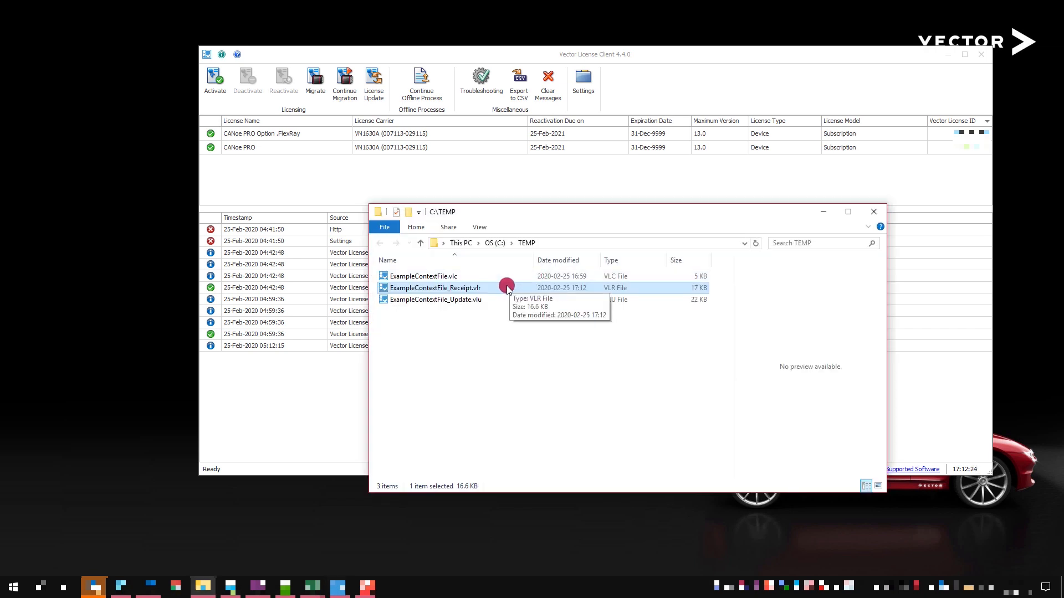
Step: Switch to the offline licensing portal in the browser and upload the confirmation file ExampleContextFile_Receipt.vlr
{"action": "left_click", "coordinate": [149, 588]}
{"action": "left_click", "coordinate": [252, 276]}
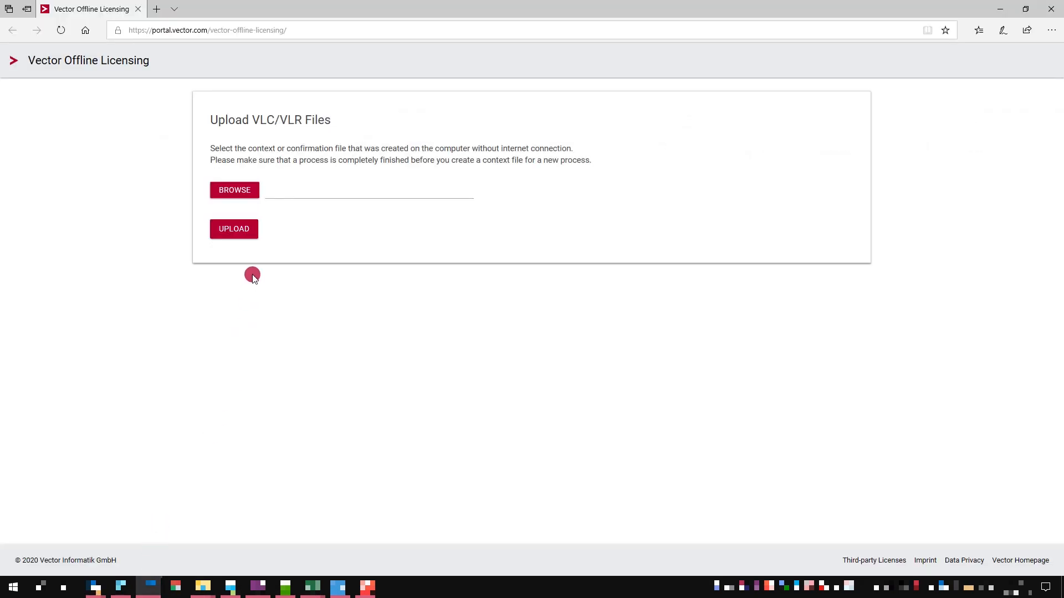
{"action": "left_click", "coordinate": [249, 194]}
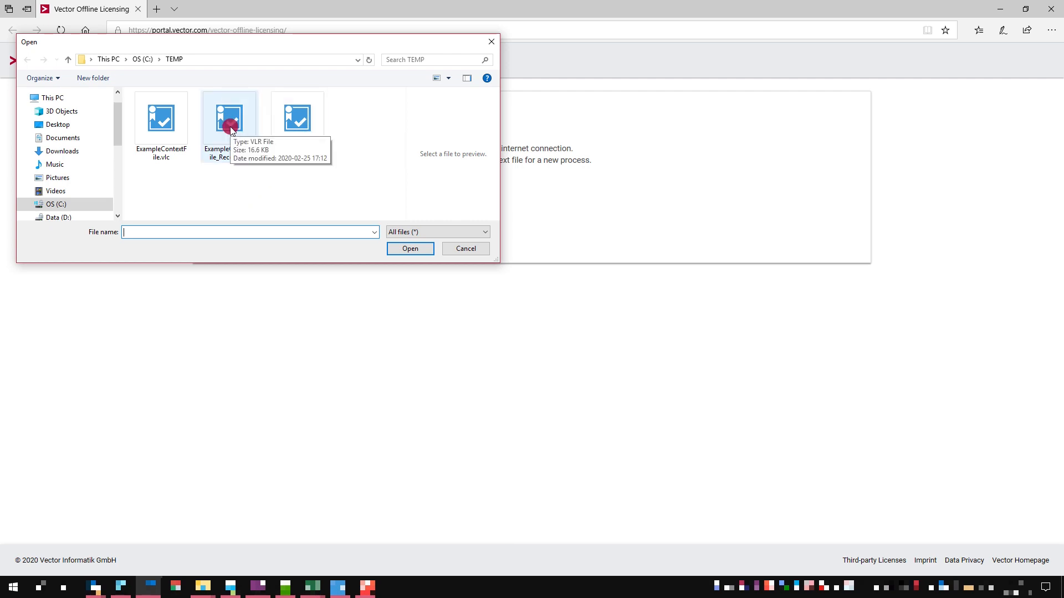
{"action": "left_click", "coordinate": [231, 130]}
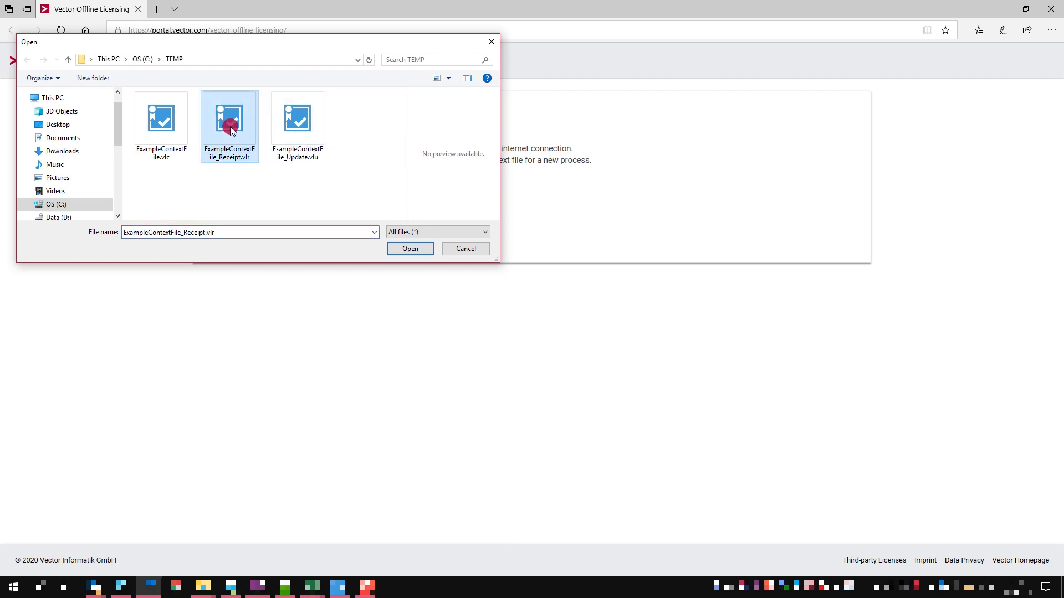
{"action": "left_click", "coordinate": [418, 249]}
{"action": "left_click", "coordinate": [249, 232]}
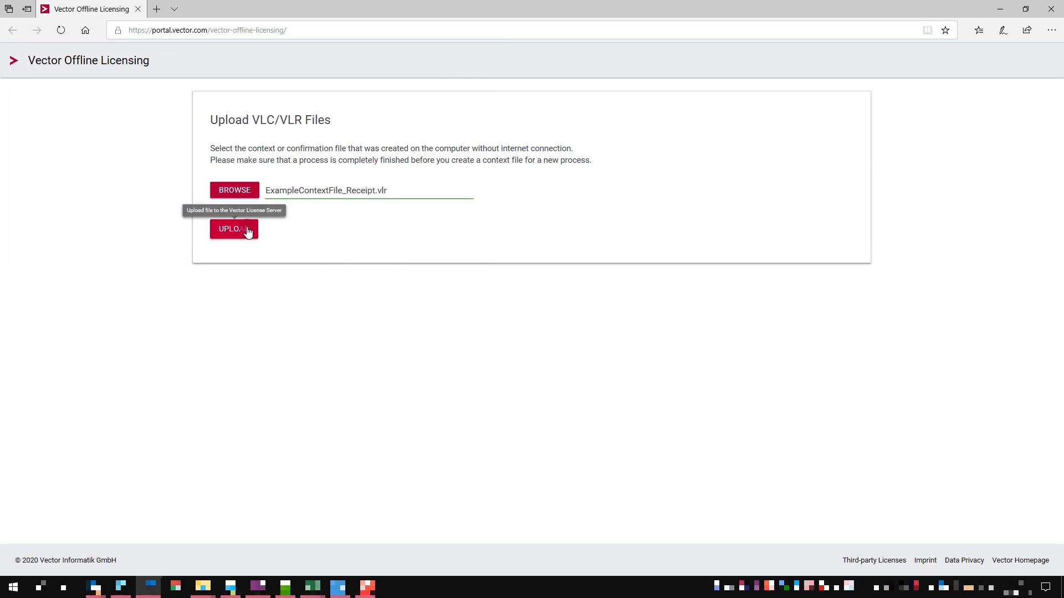